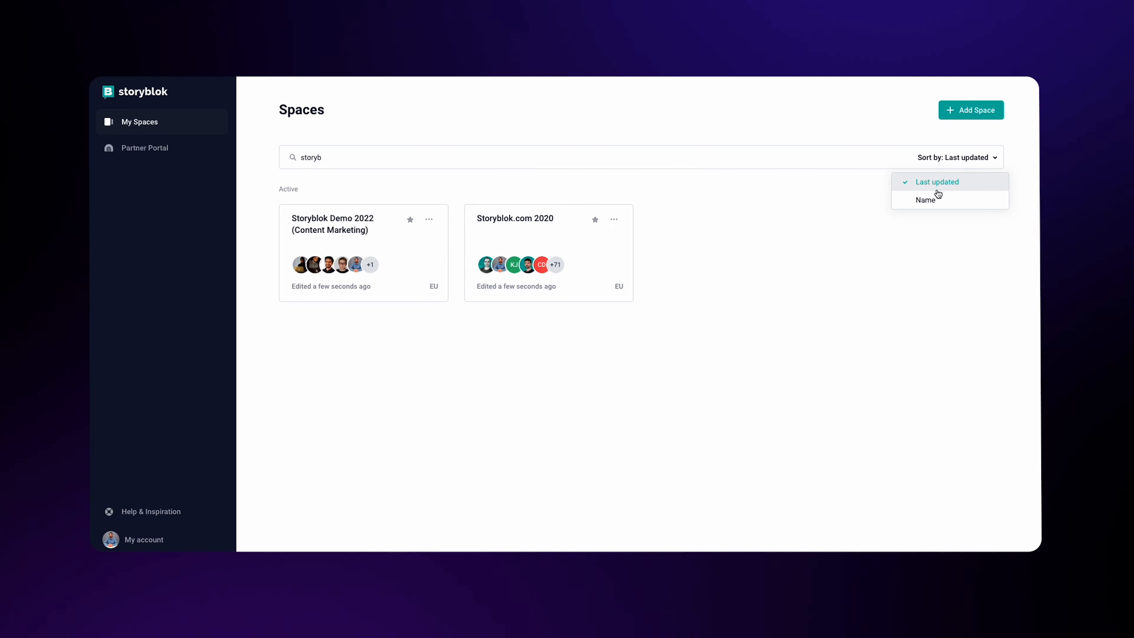
- Sort the list of spaces by name
left_click(932, 200)
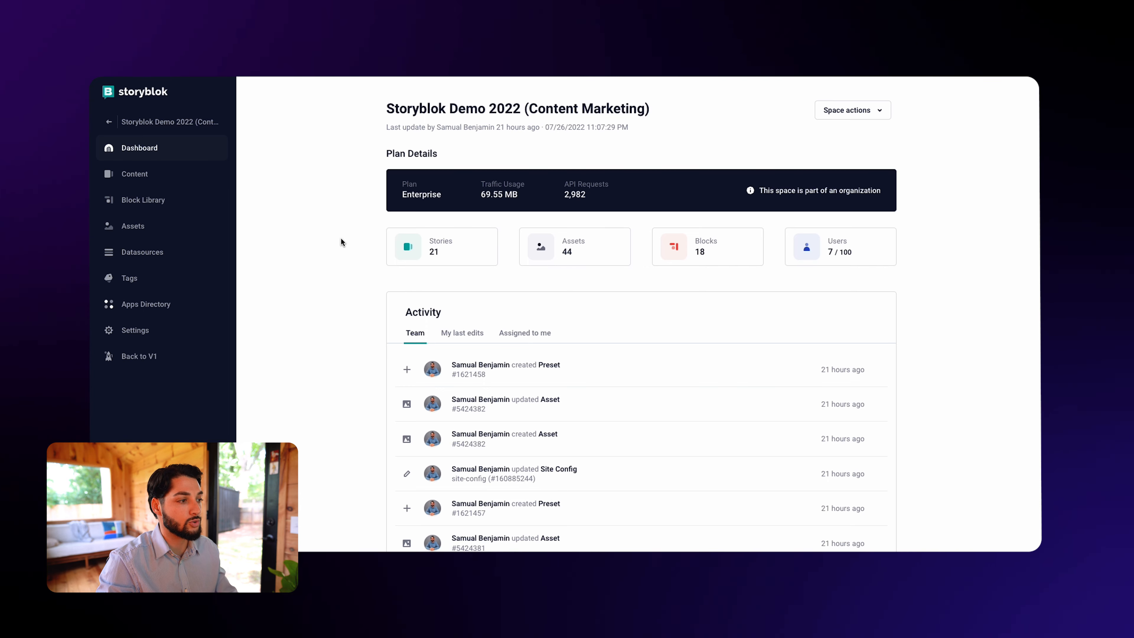
- Review the space dashboard's team activity, own last edits, Content Activities chart and Api Requests chart
scroll(341, 238, "down", 3)
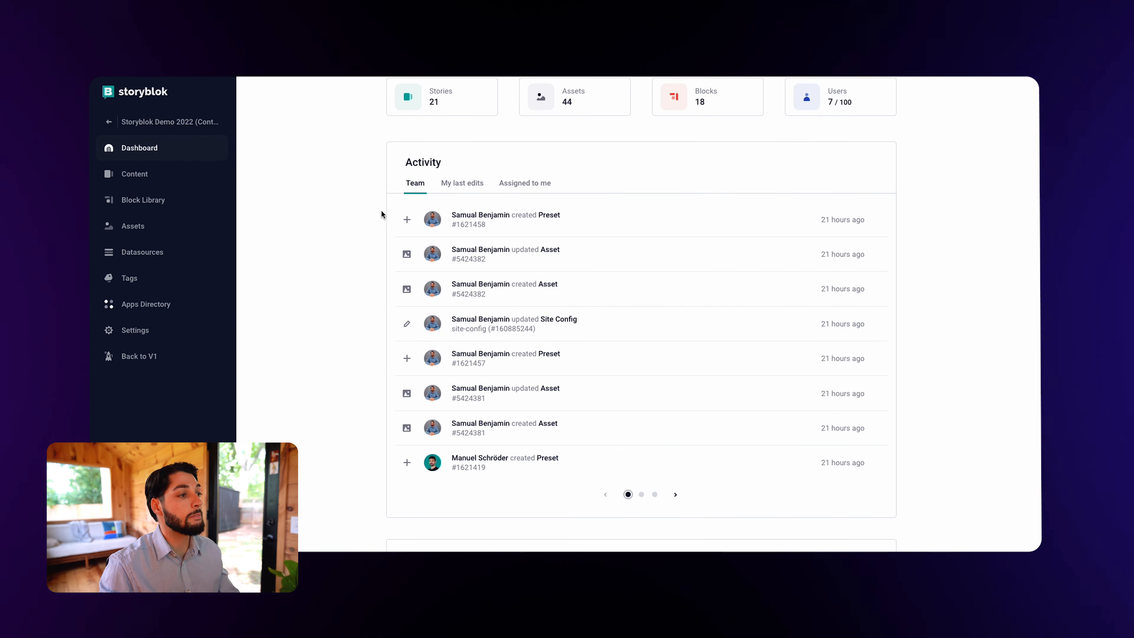
left_click(445, 186)
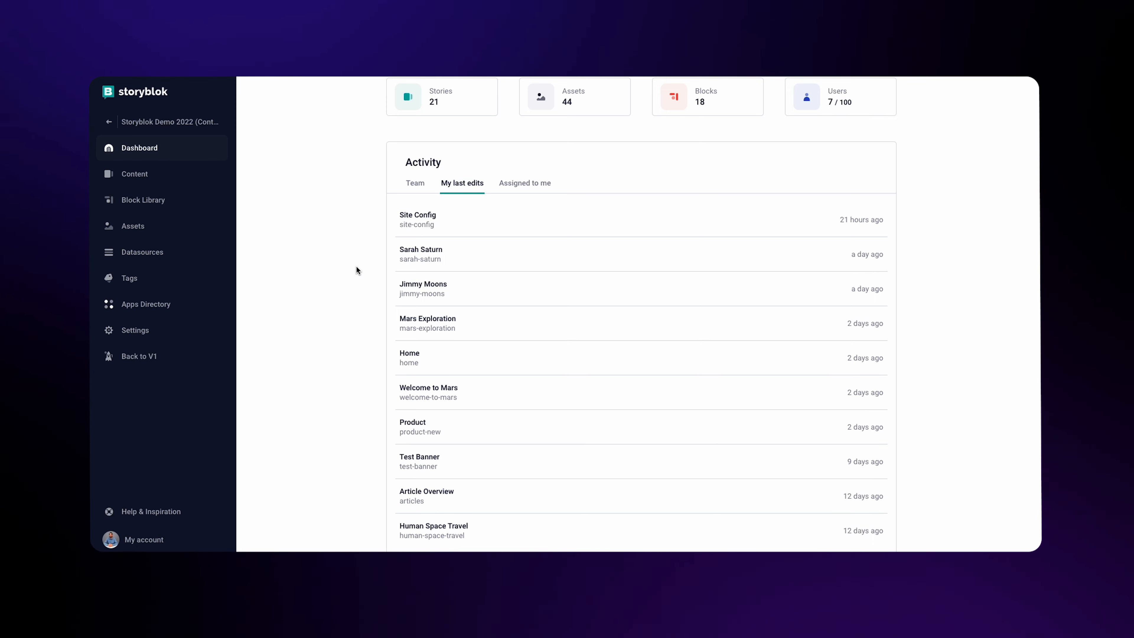
scroll(356, 266, "down", 5)
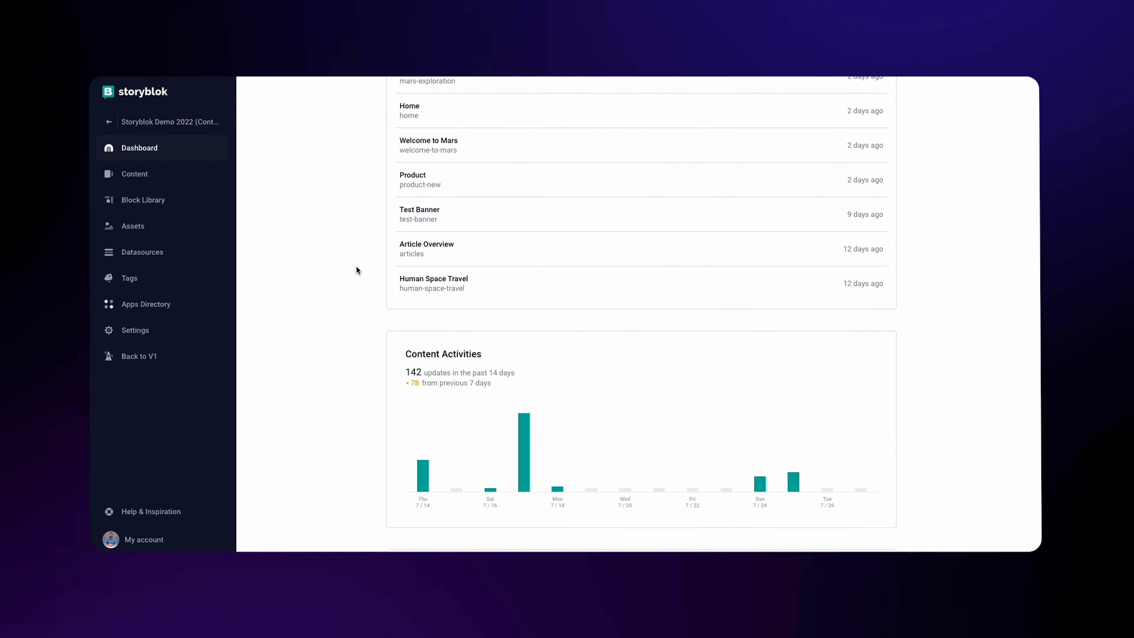
scroll(357, 268, "down", 5)
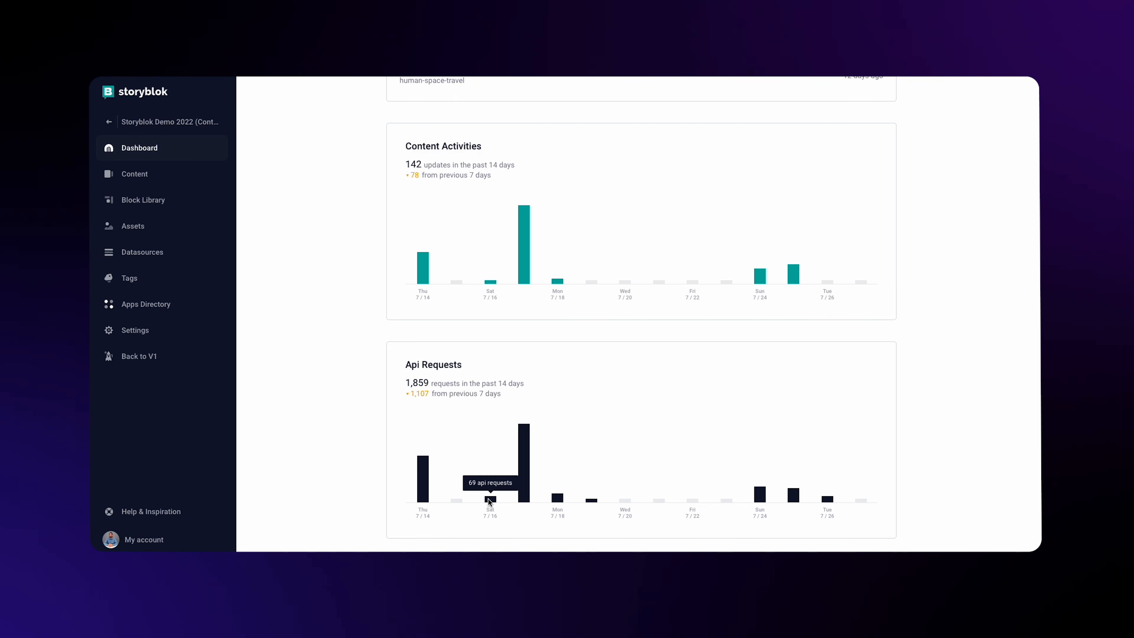
mouse_move(523, 478)
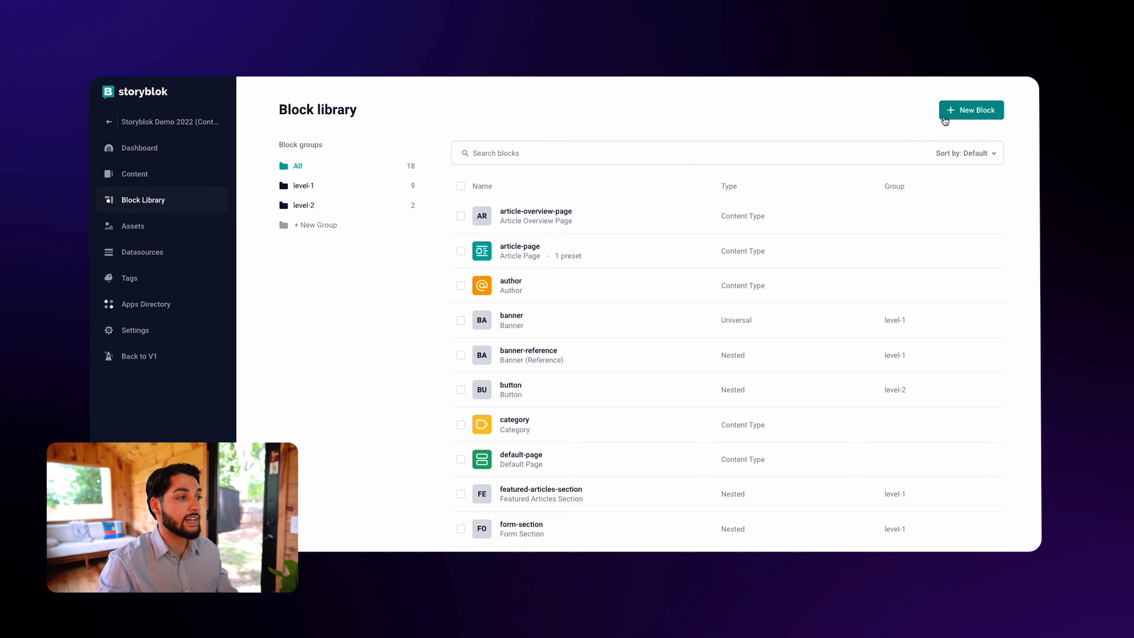
left_click(945, 118)
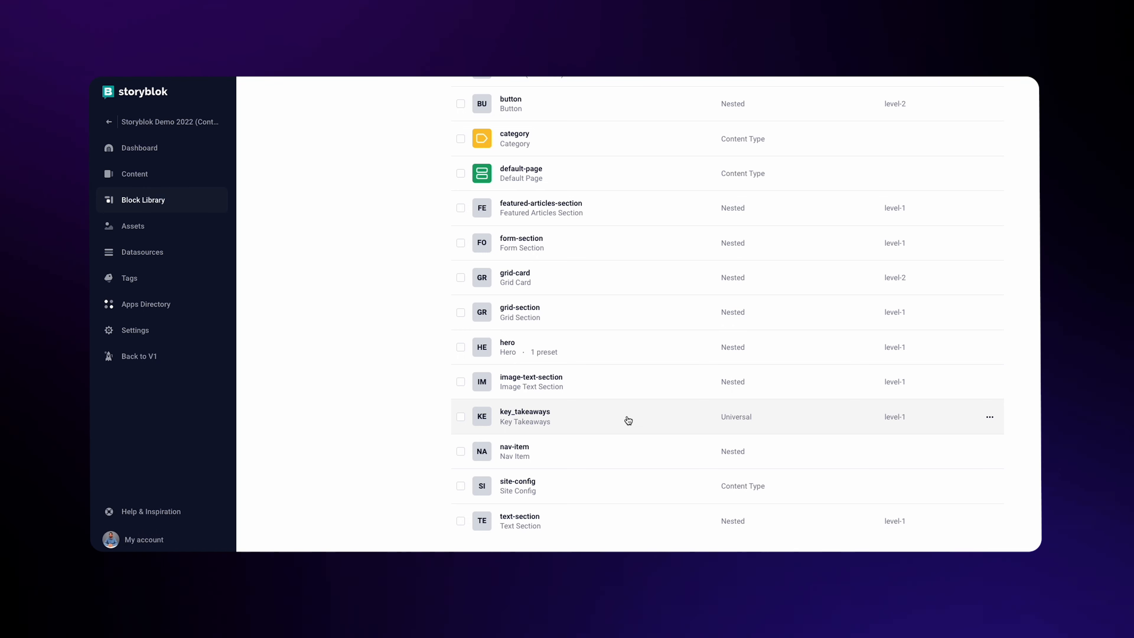
- Search the block library for "arti" and for "autho", and clear the search
scroll(628, 420, "up", 6)
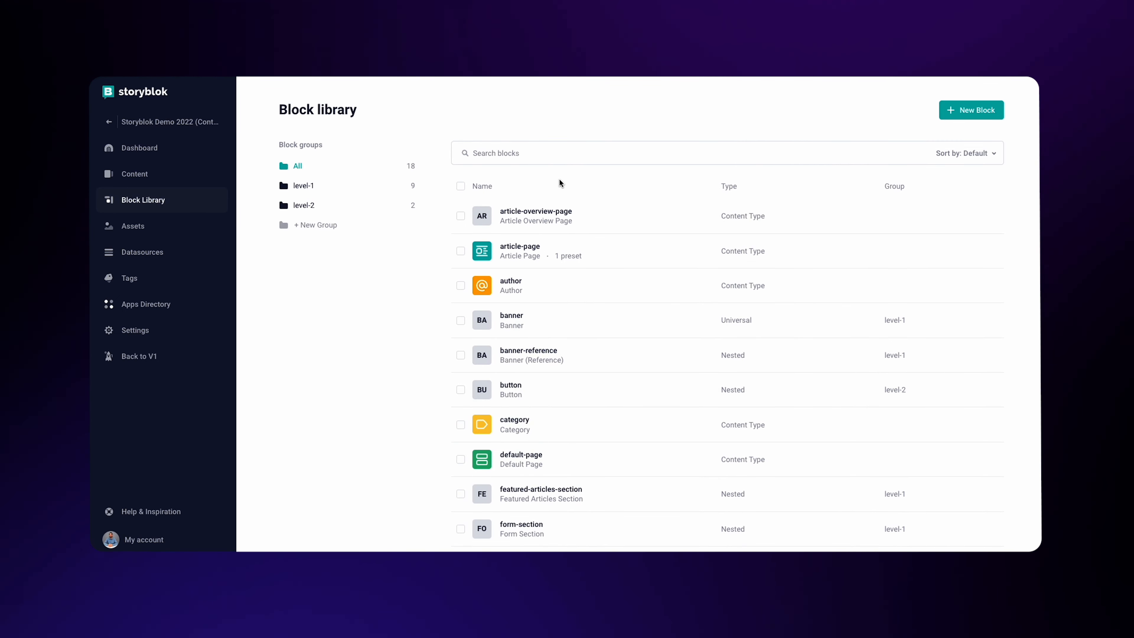
left_click(557, 155)
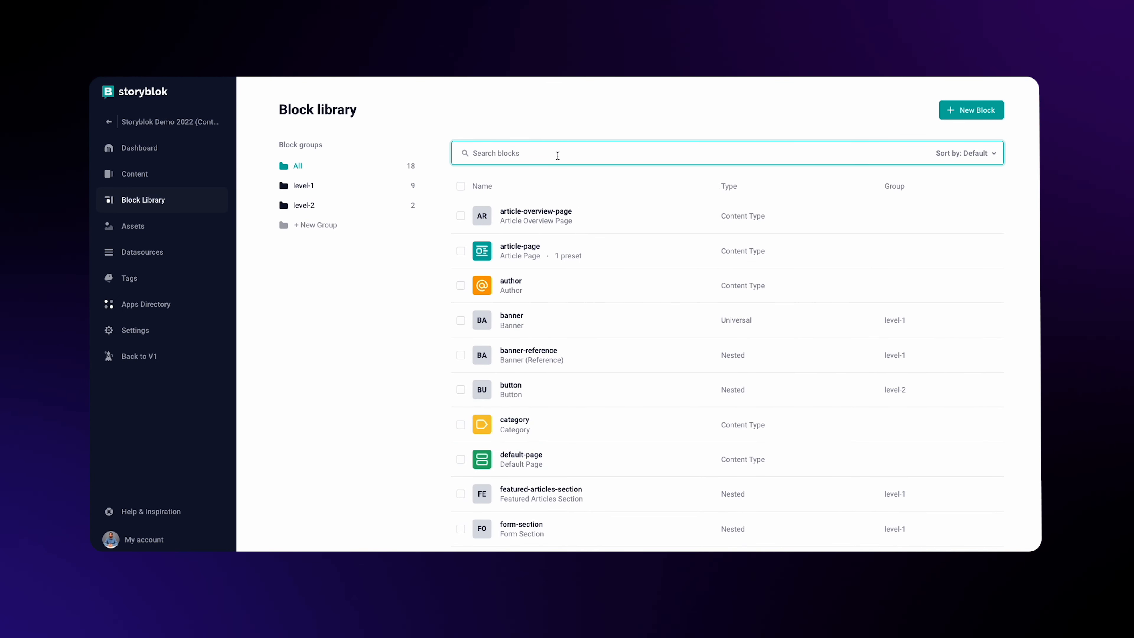
type("arti")
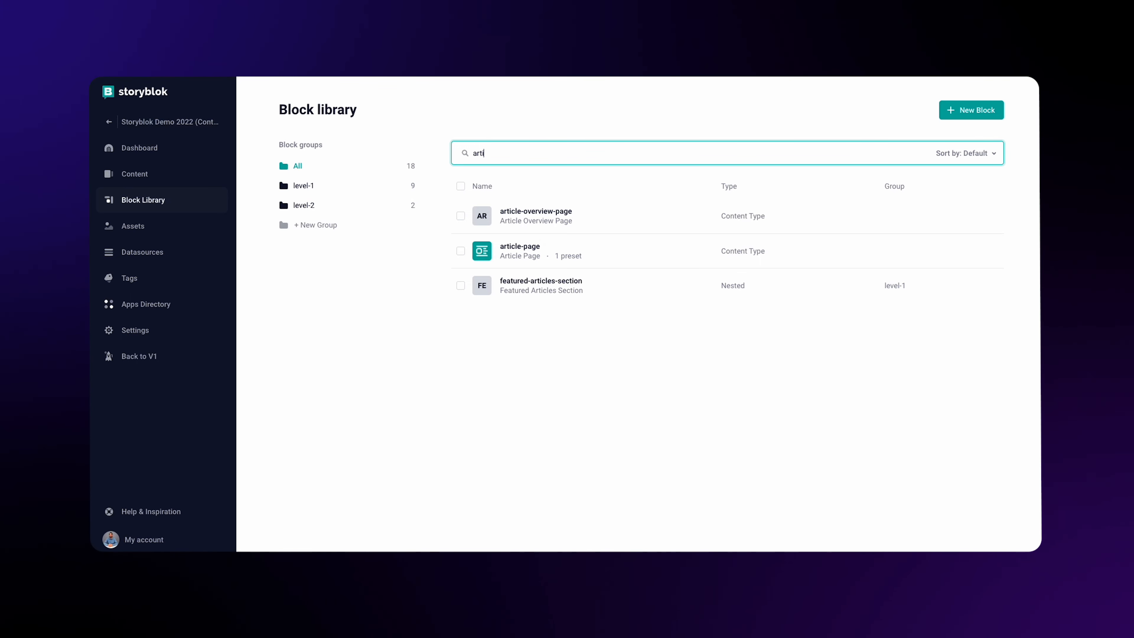
key("BackSpace")
key("BackSpace")
key("BackSpace")
key("BackSpace")
type("autho")
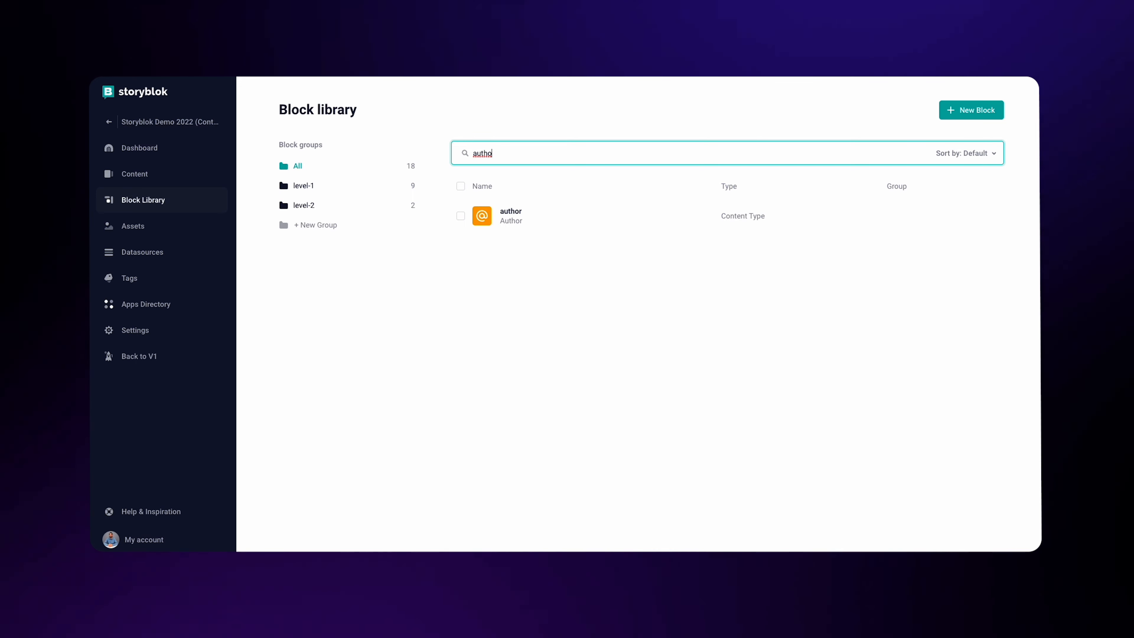
key("BackSpace")
key("BackSpace")
key("BackSpace")
key("BackSpace")
key("BackSpace")
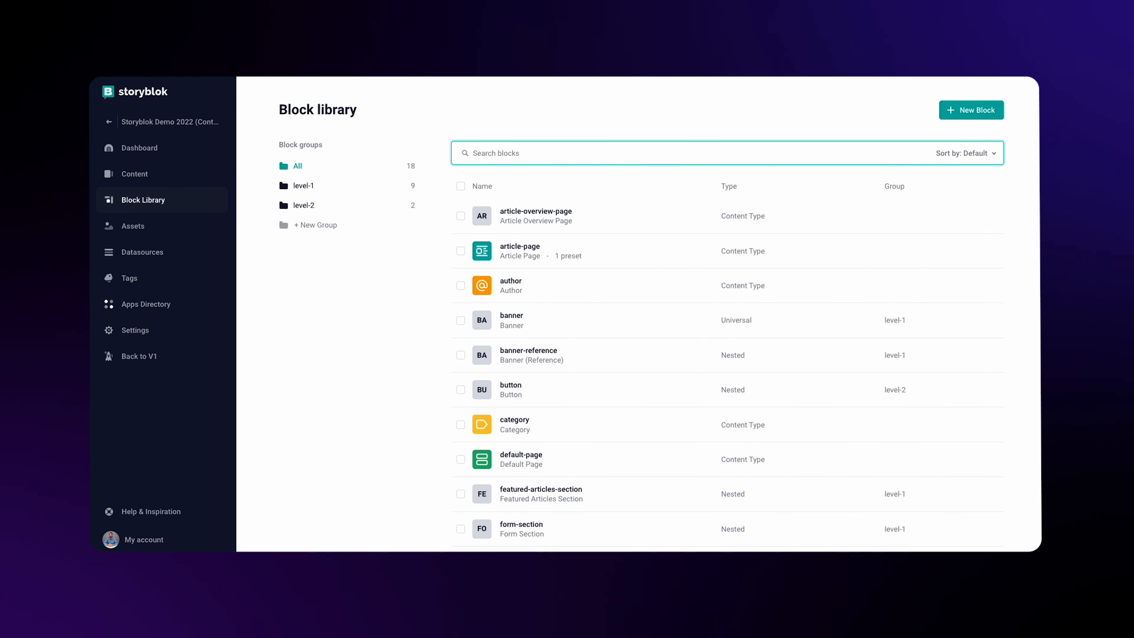
- Create a block group named New Group in the block library
left_click(368, 224)
type("New")
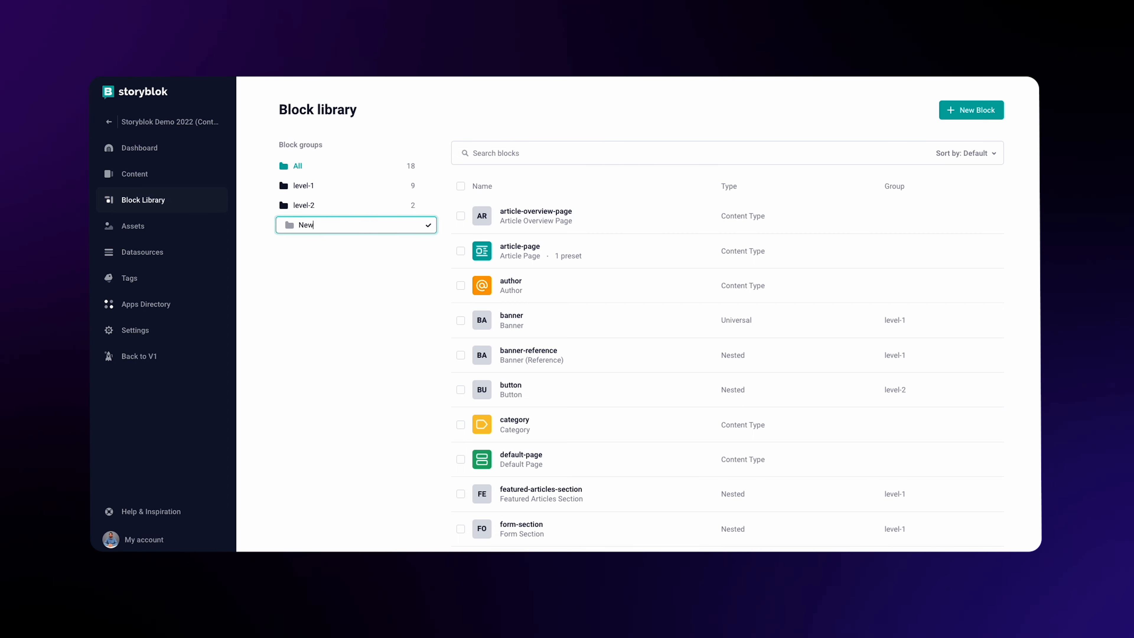
type(" Group")
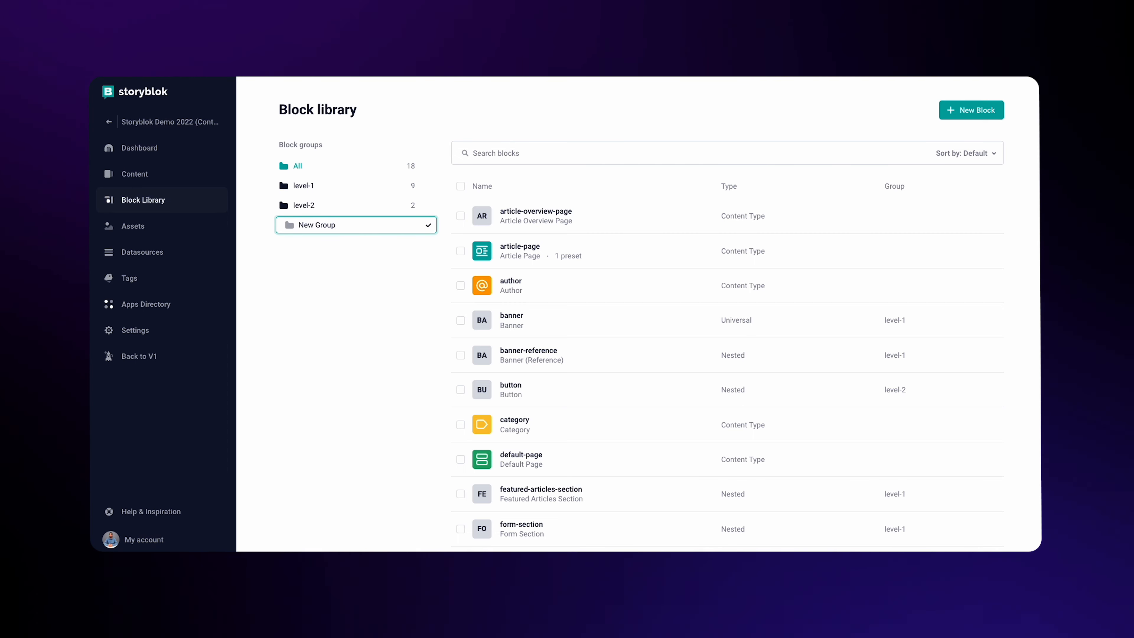
key("Return")
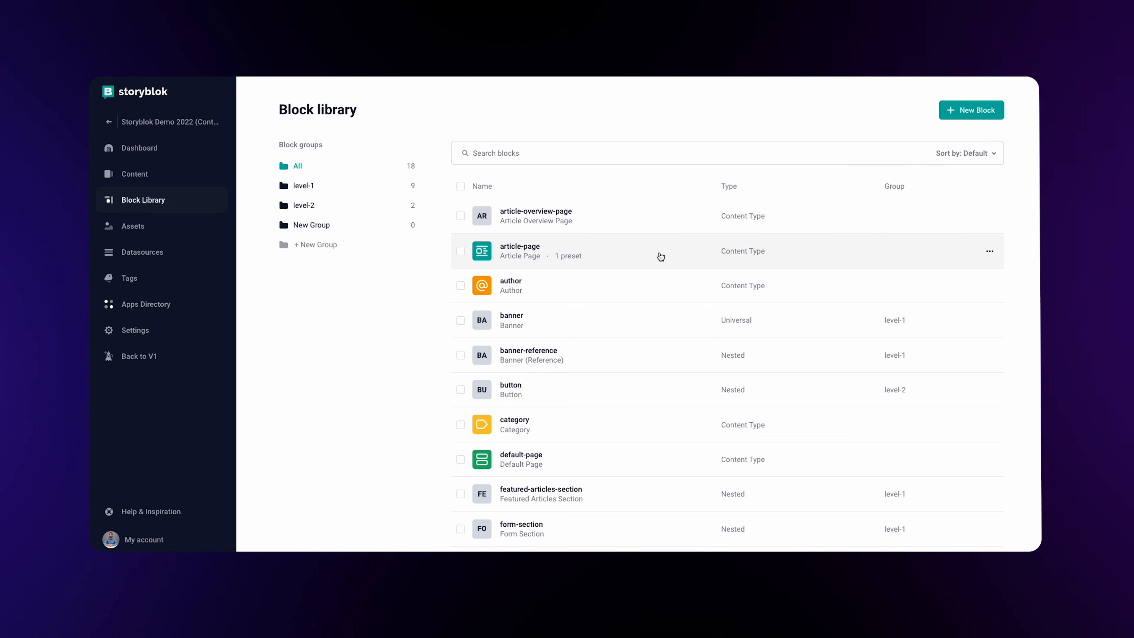
- Move the article-page block into the New Group block group
left_click(988, 252)
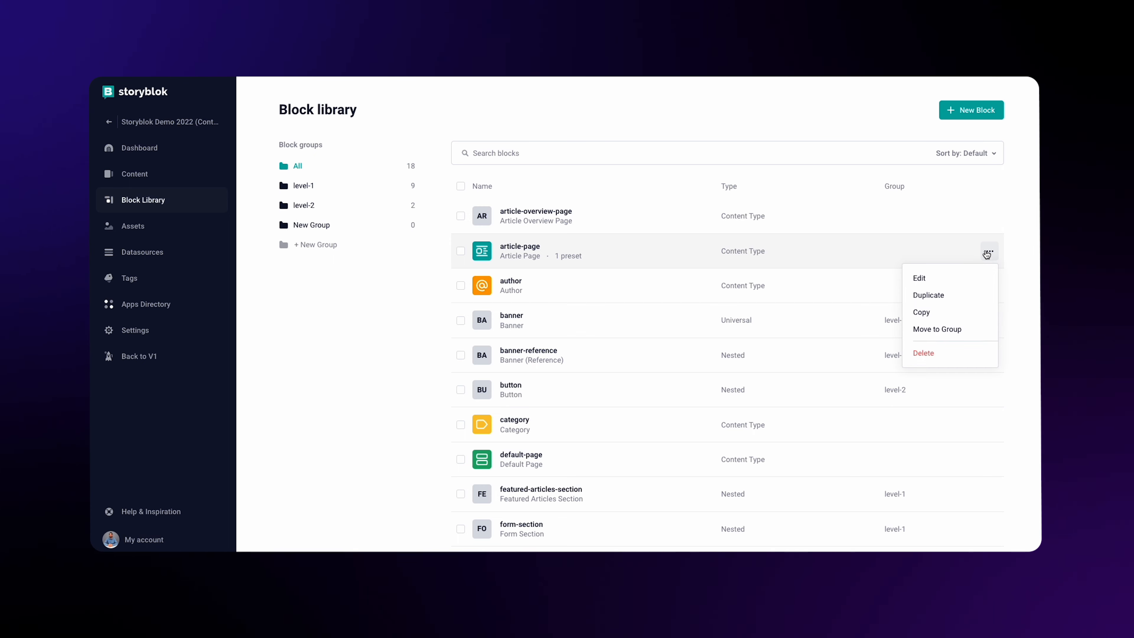
left_click(939, 331)
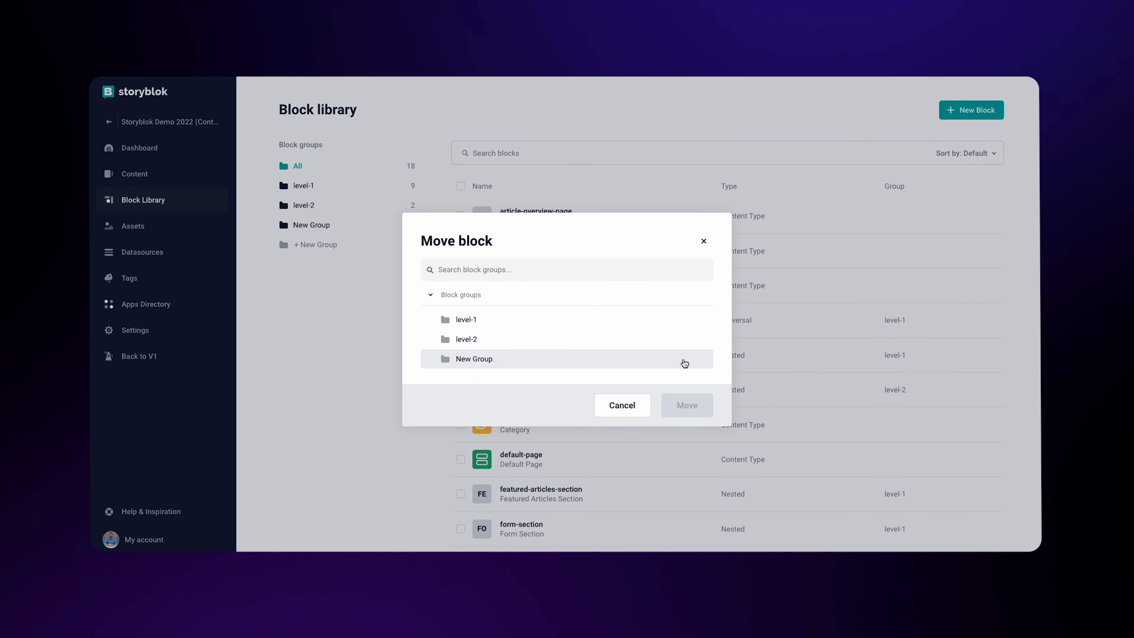
left_click(684, 362)
left_click(687, 406)
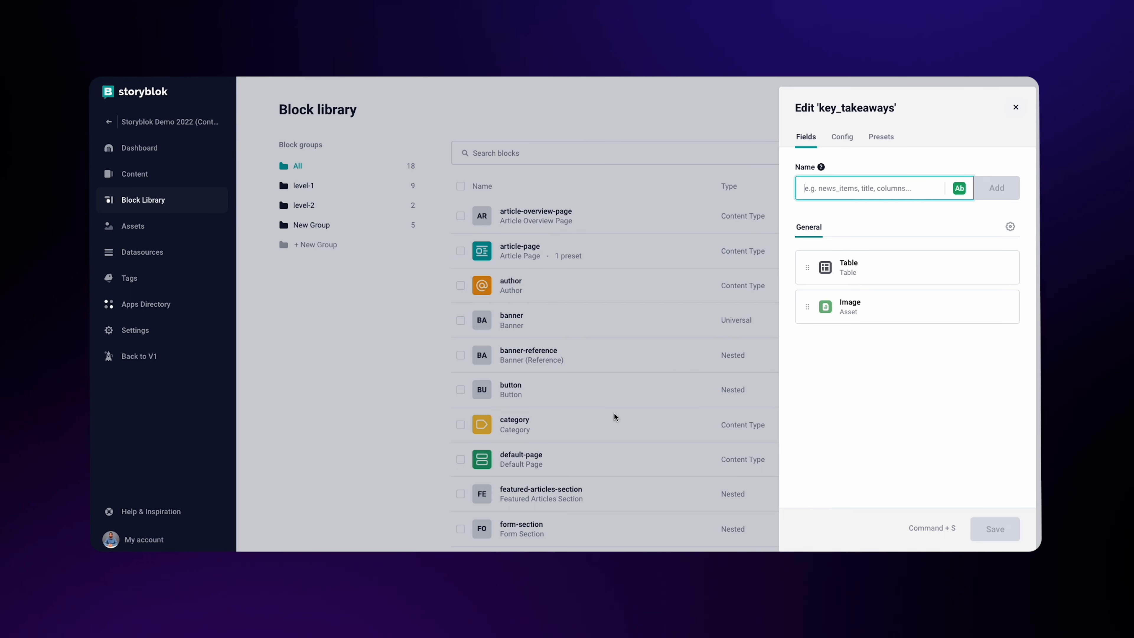
- Add a Richtext field named key_takeaways to the key_takeaways block and place it between the Table and Image fields
type("key_take")
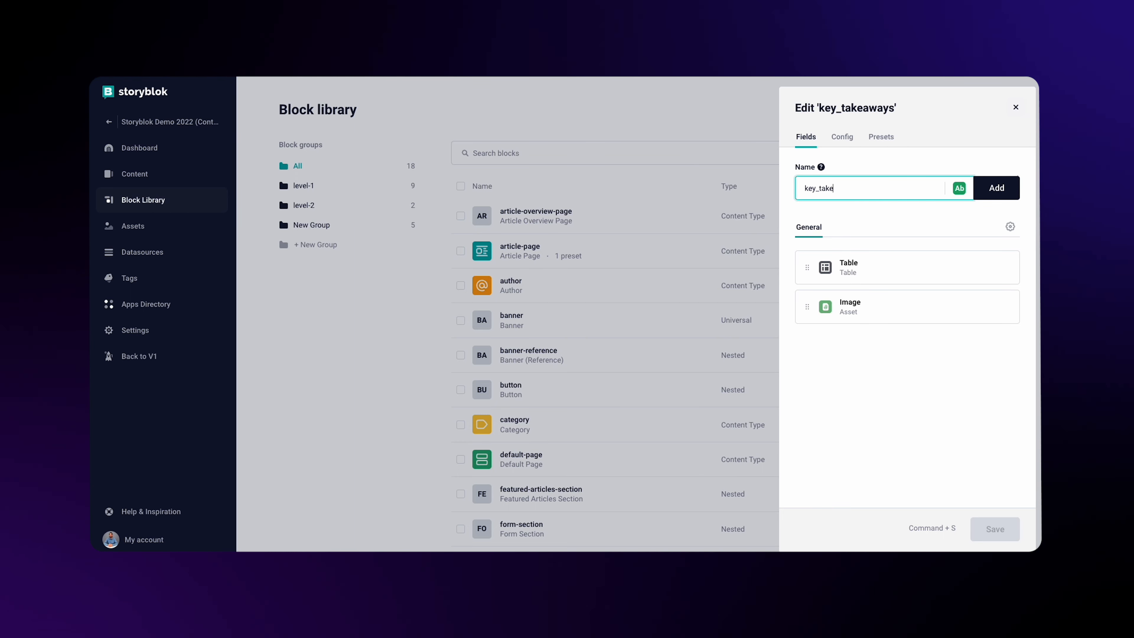
type("aways")
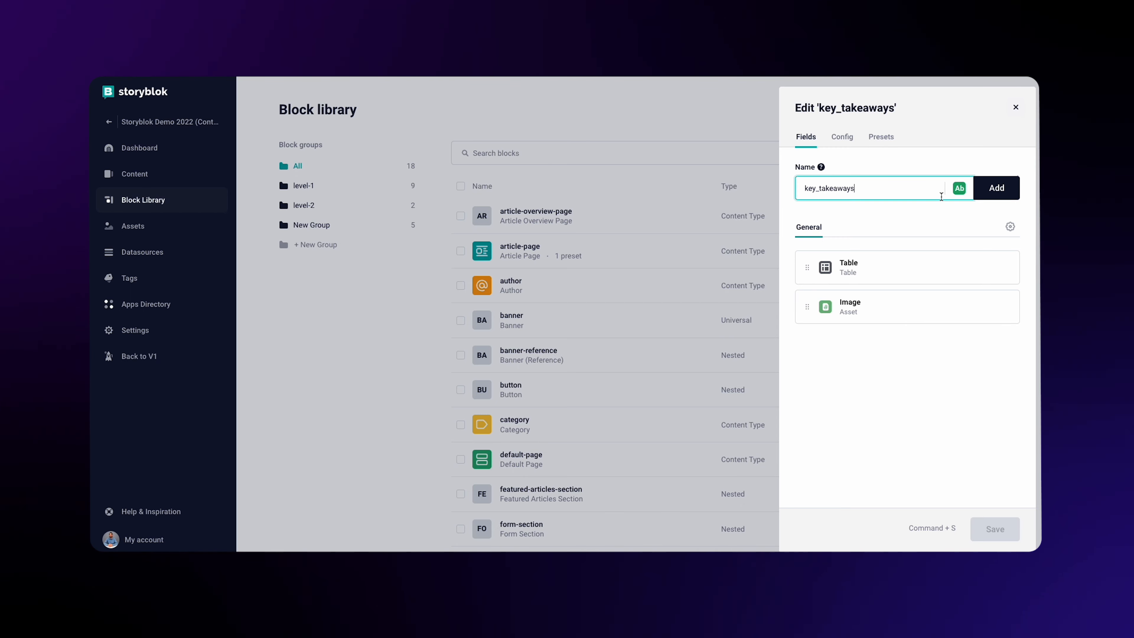
left_click(958, 188)
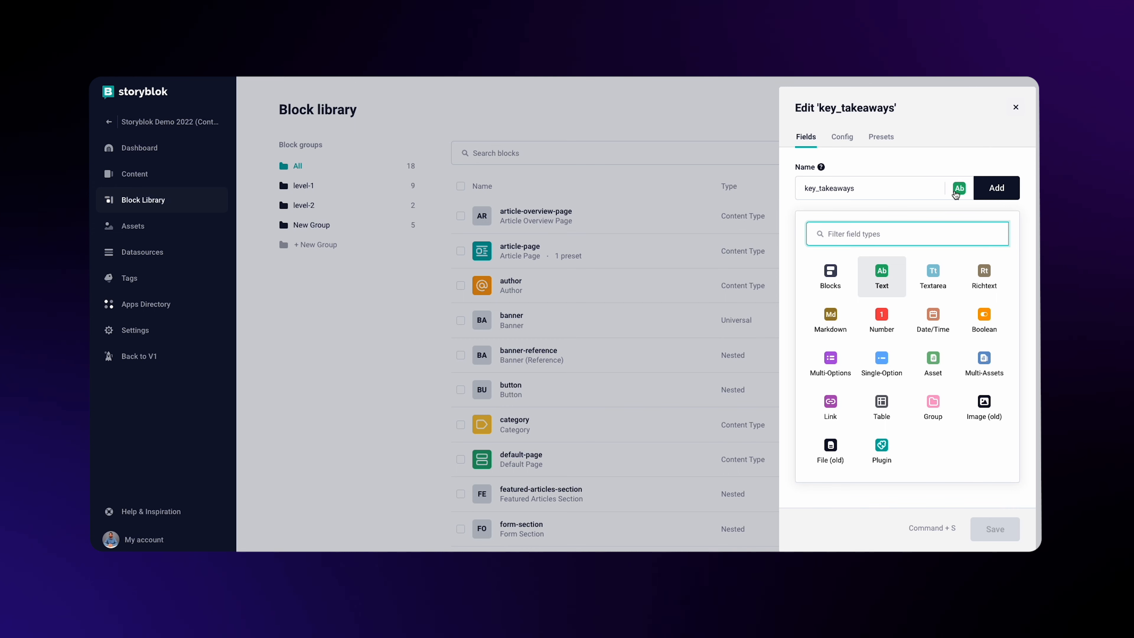
left_click(984, 276)
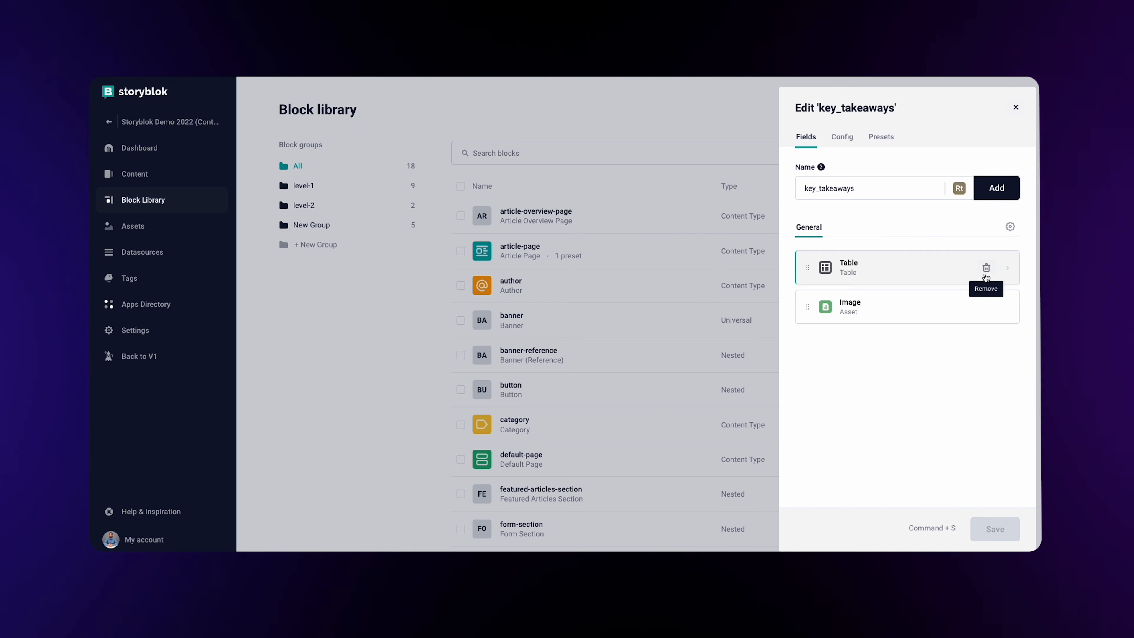
left_click(988, 195)
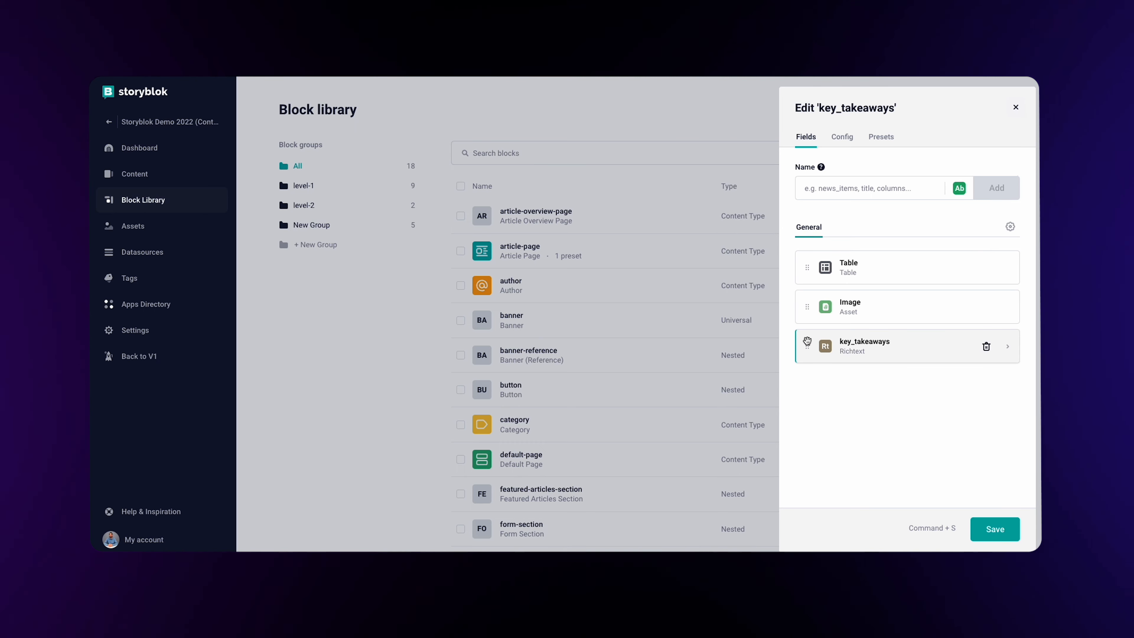
left_click_drag(806, 346, 807, 295)
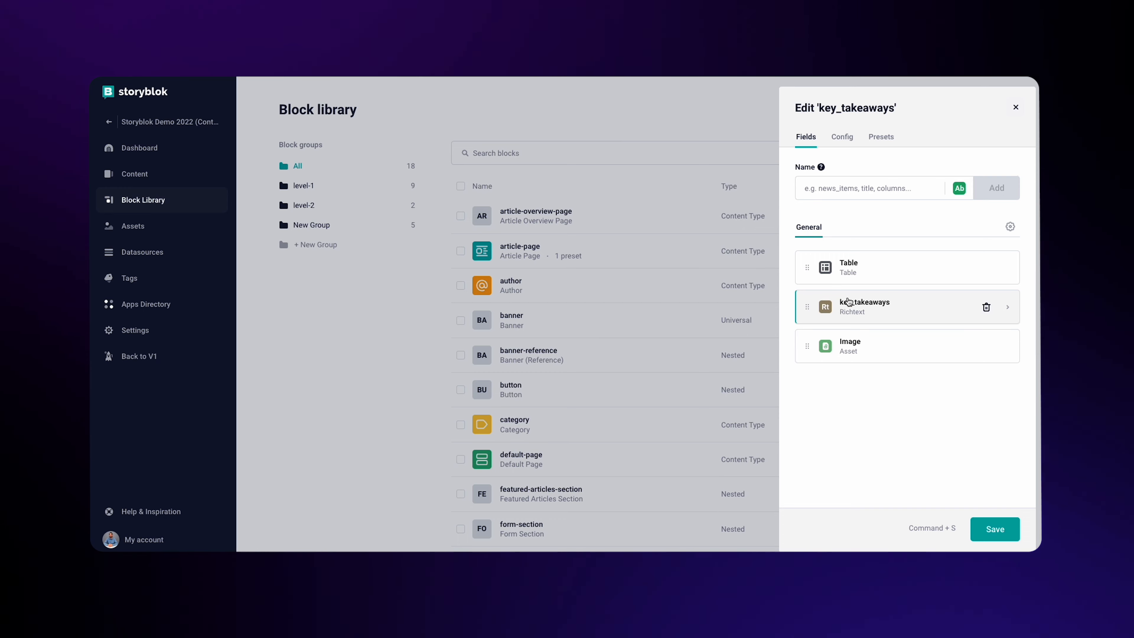
- Give the key_takeaways field display name "Key Takeaways" and description "Description", make it required and translatable, limit it to 500 characters, save and close the block
left_click(874, 306)
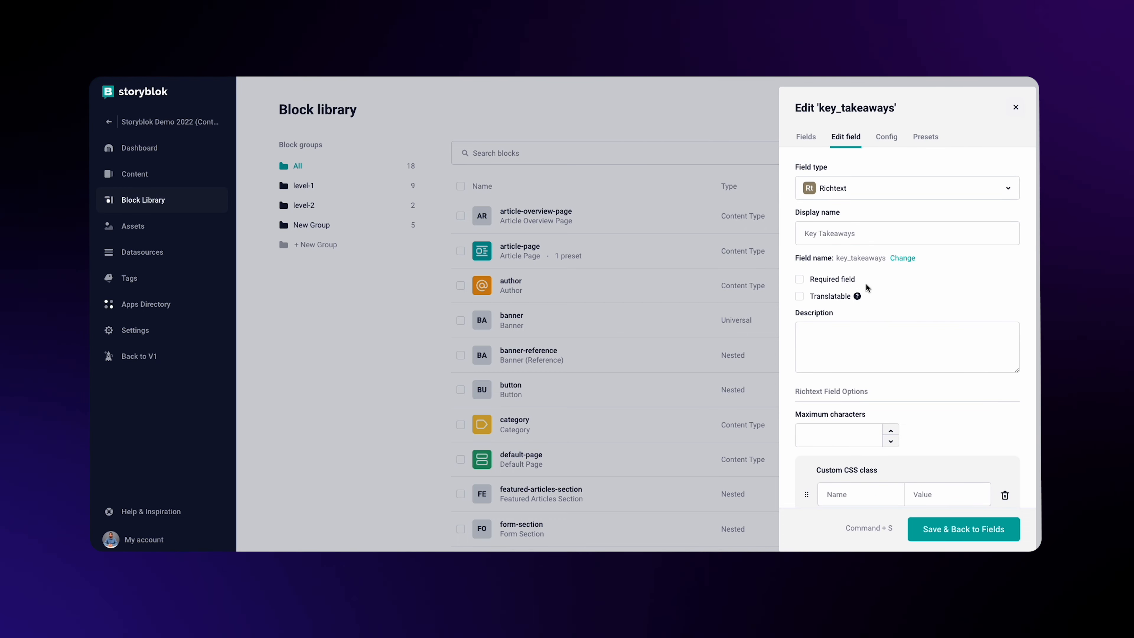
left_click(845, 237)
type("K")
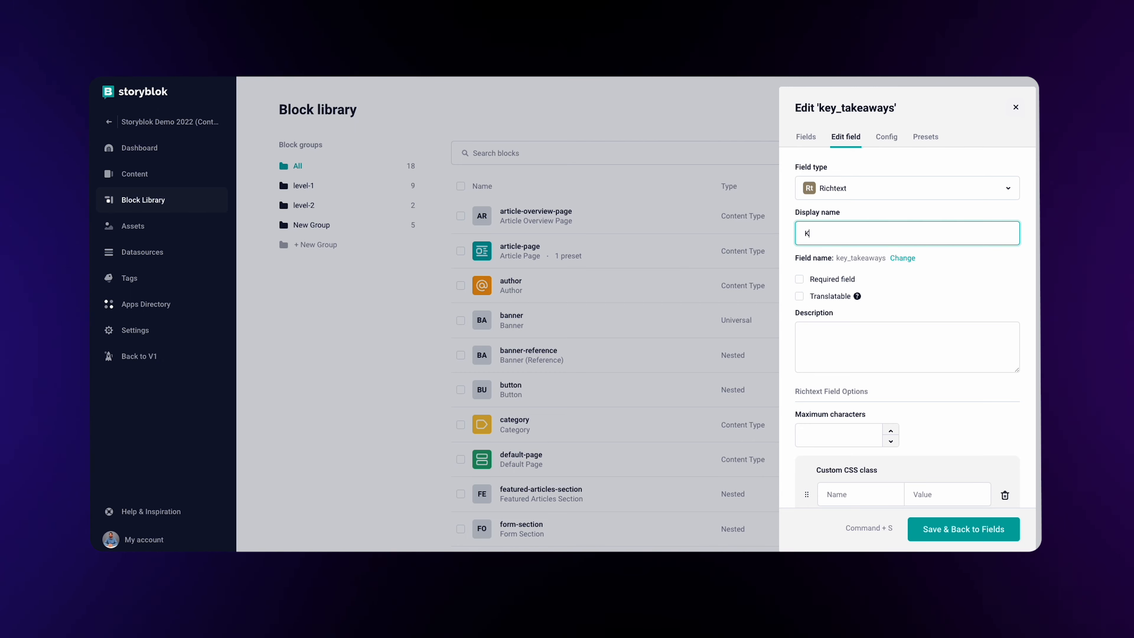
type("ey Takeaways")
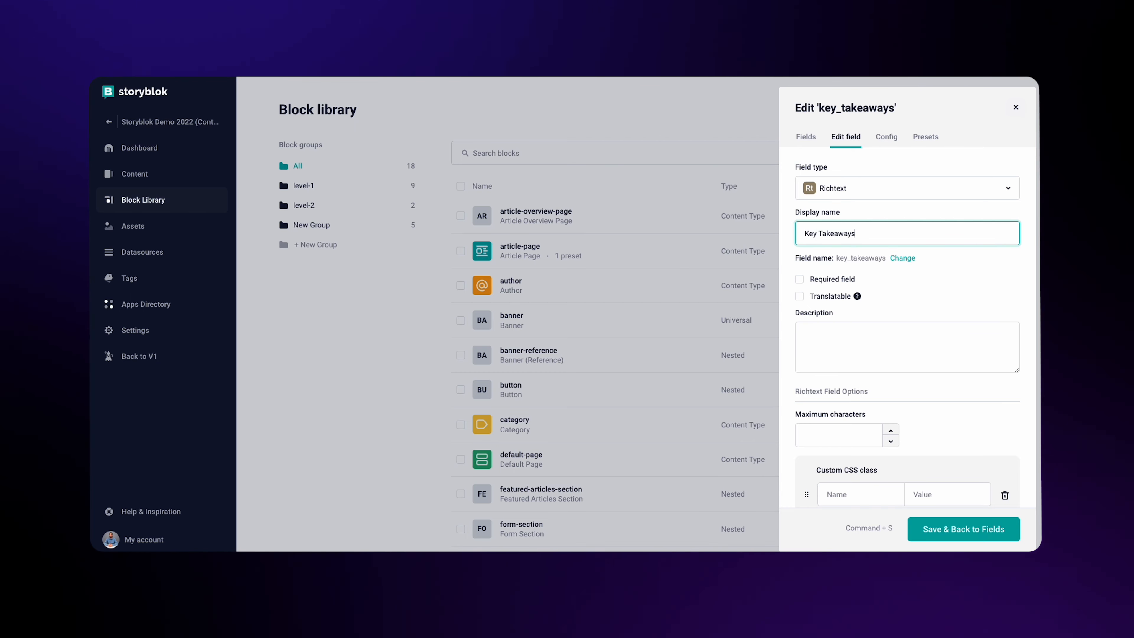
left_click(799, 279)
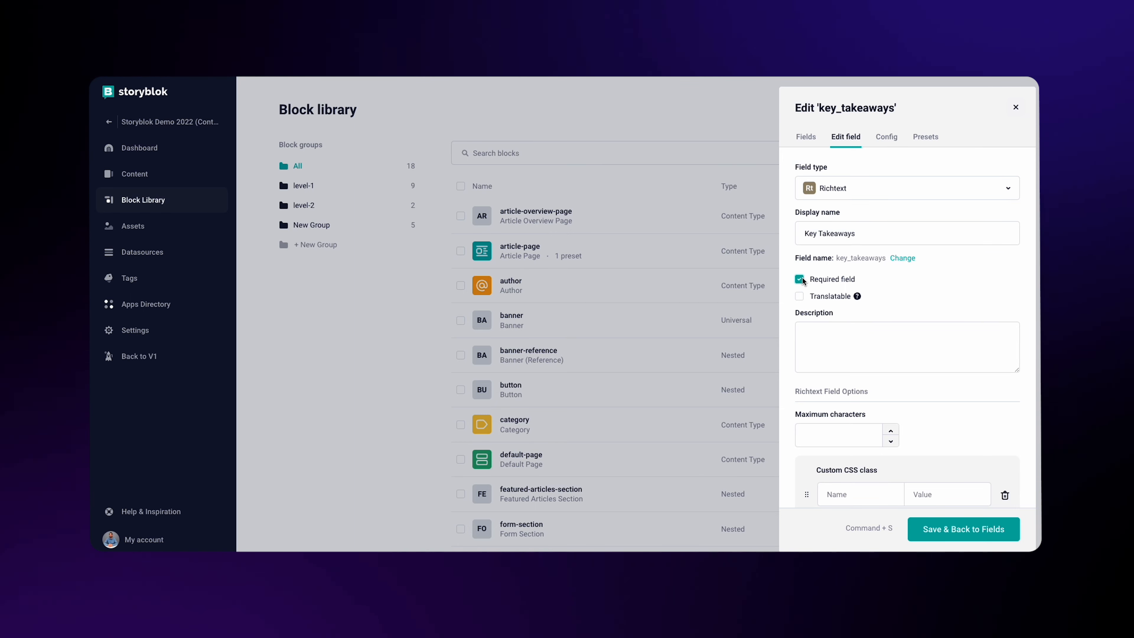
left_click(799, 296)
left_click(838, 435)
type("500")
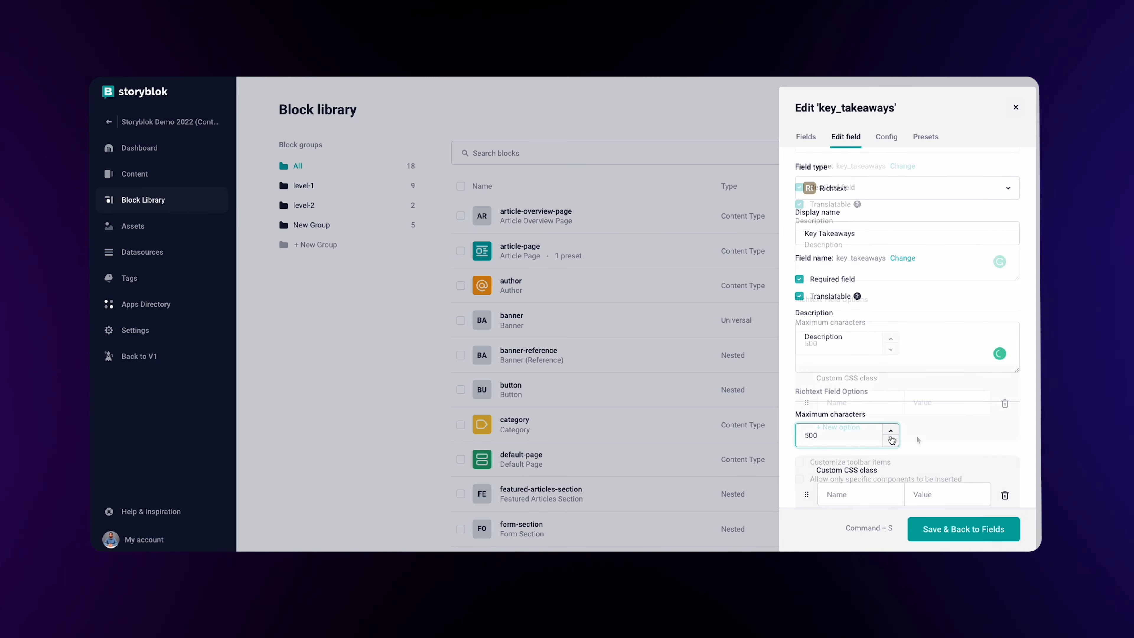
scroll(916, 436, "down", 2)
left_click(943, 533)
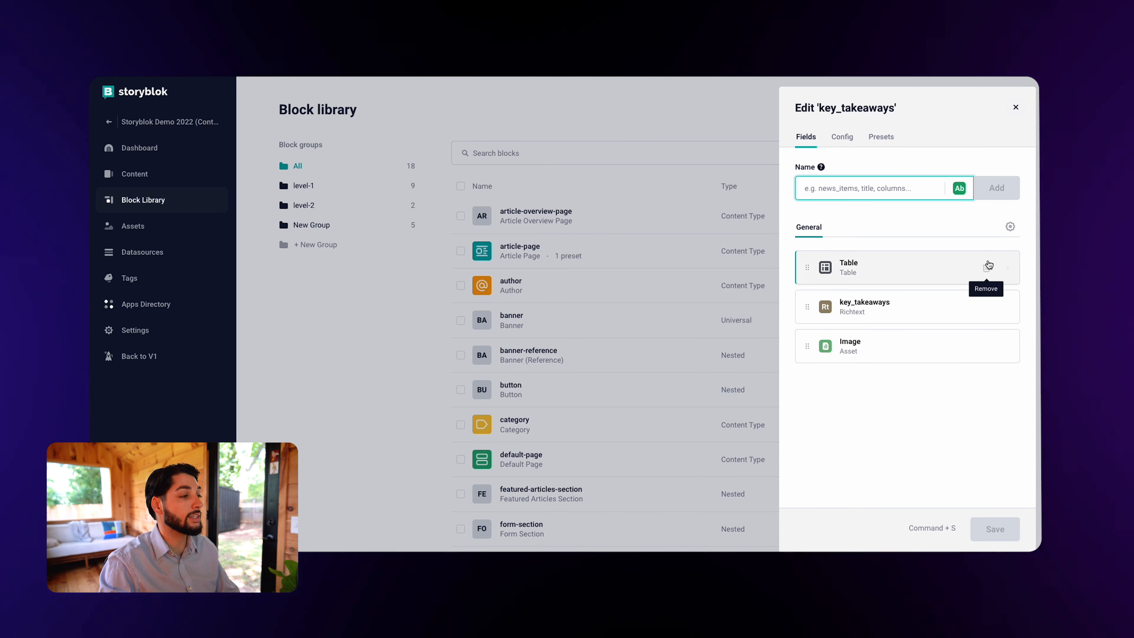
left_click(1017, 108)
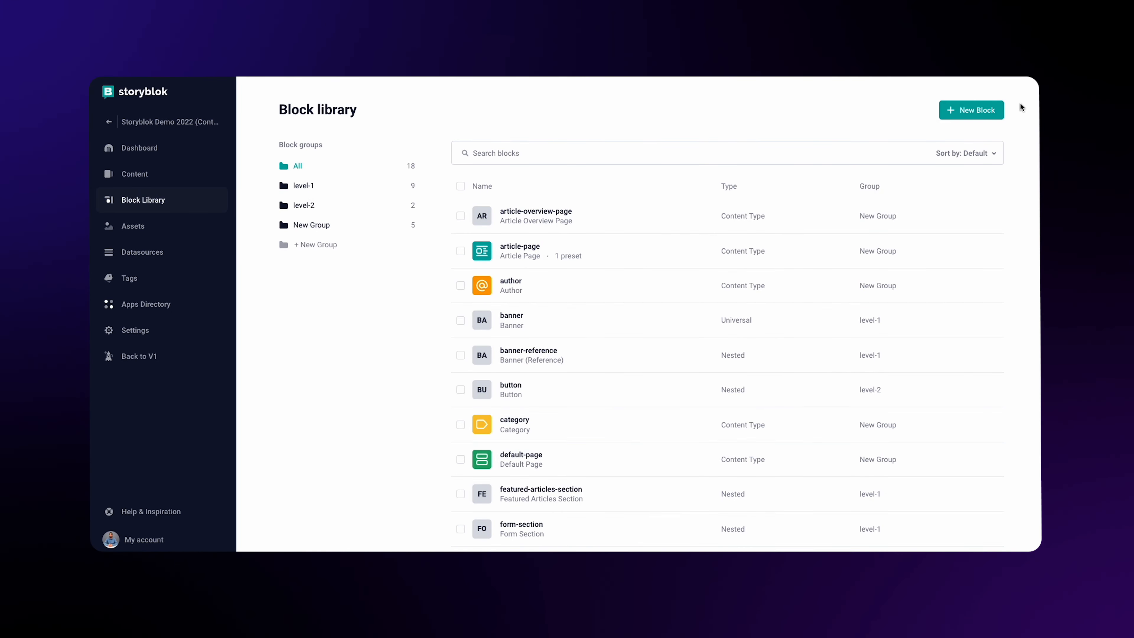
- Create a content type block with technical name alternative_blog in the New Group block group
left_click(980, 109)
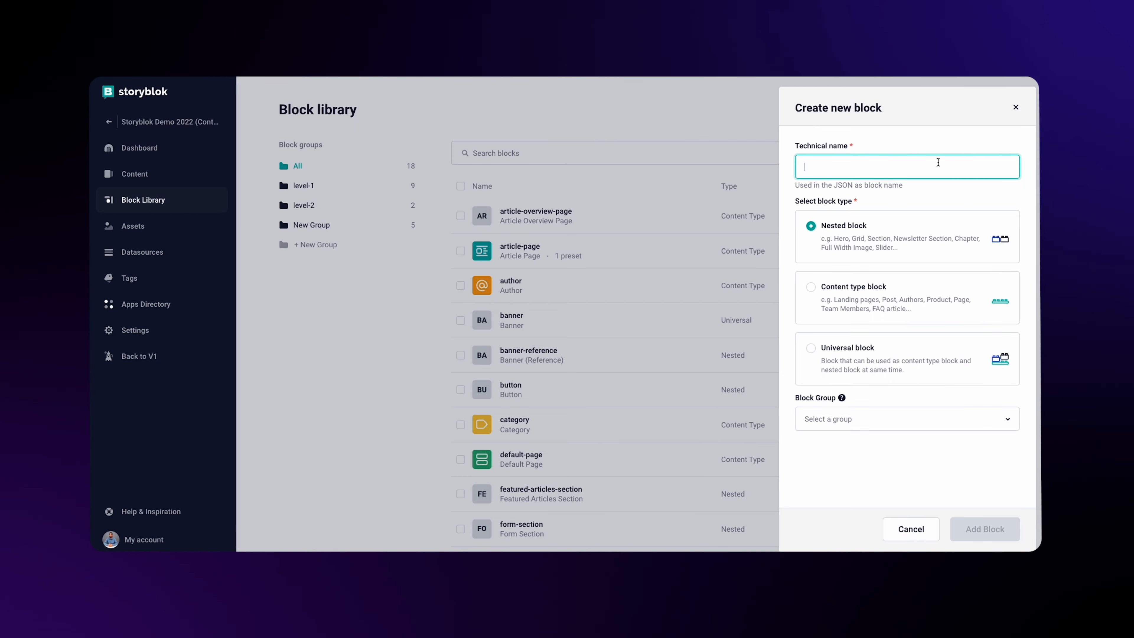
type("alterna")
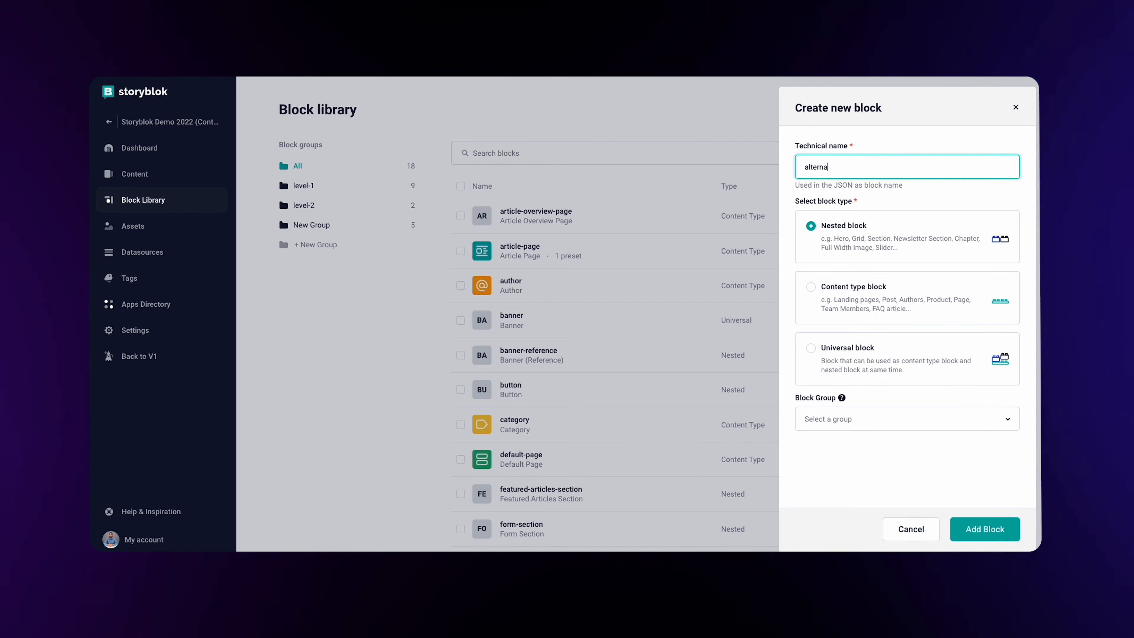
type("tive_blog")
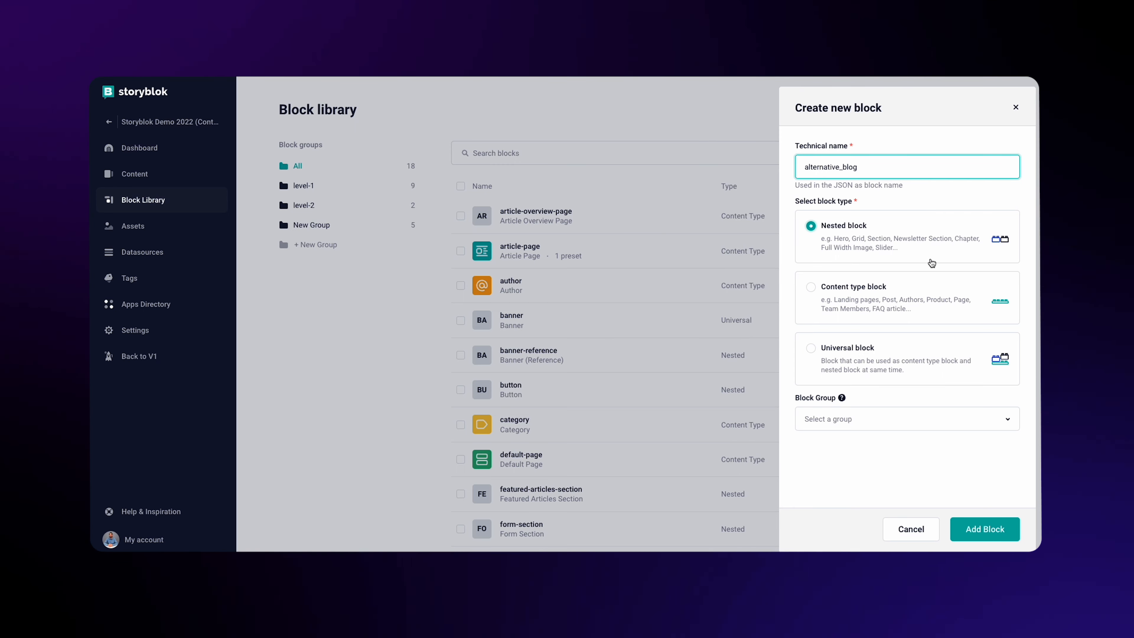
left_click(928, 291)
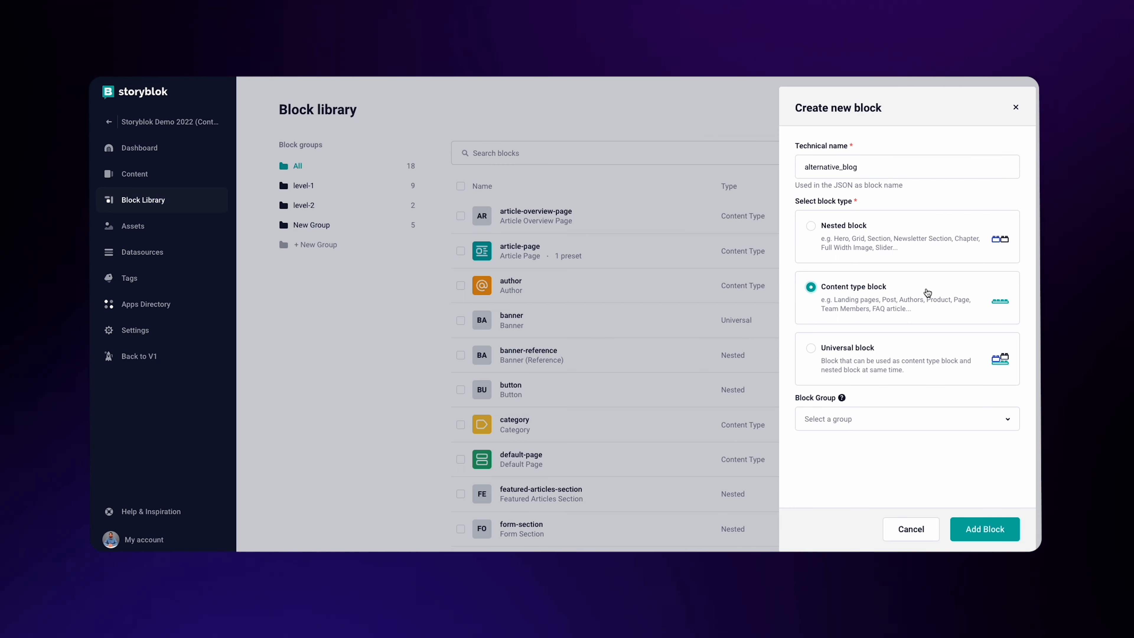
left_click(920, 417)
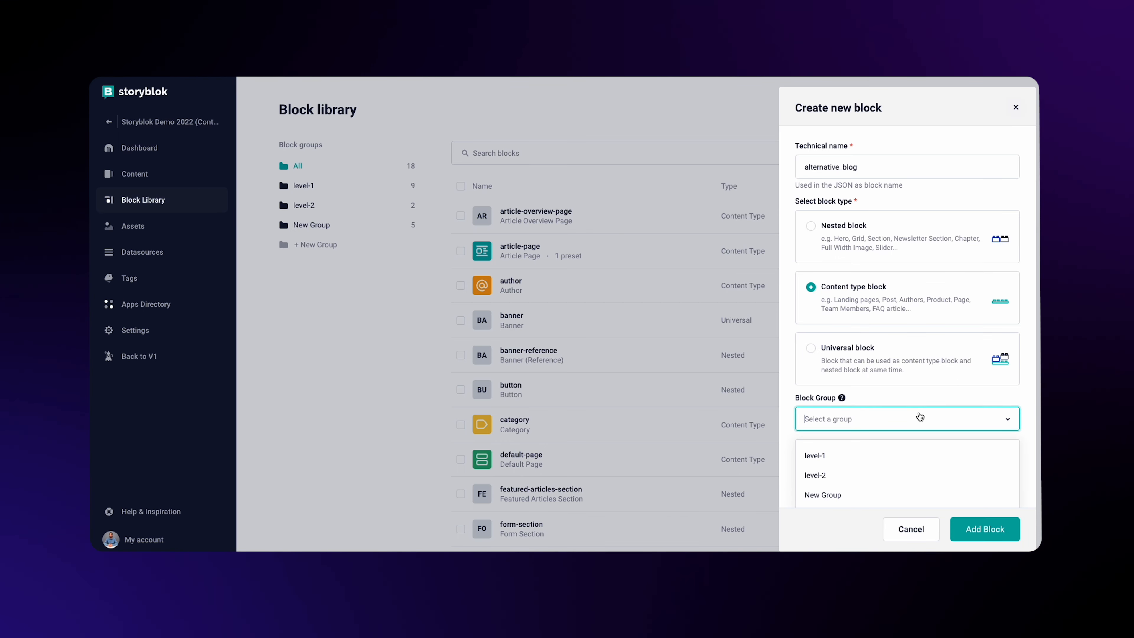
left_click(909, 495)
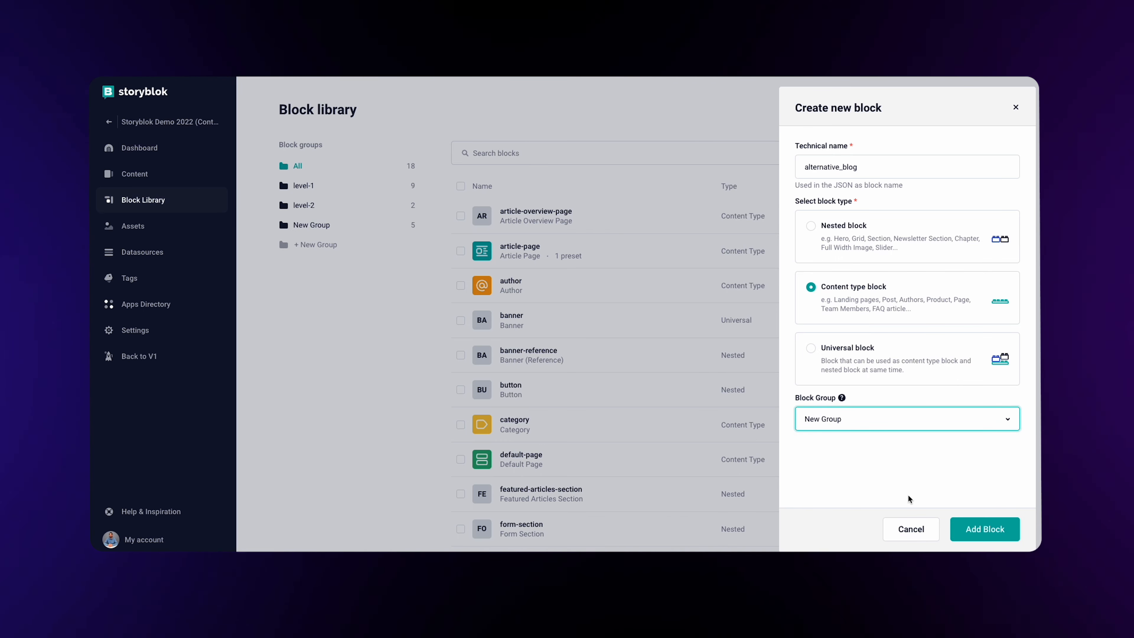
left_click(966, 530)
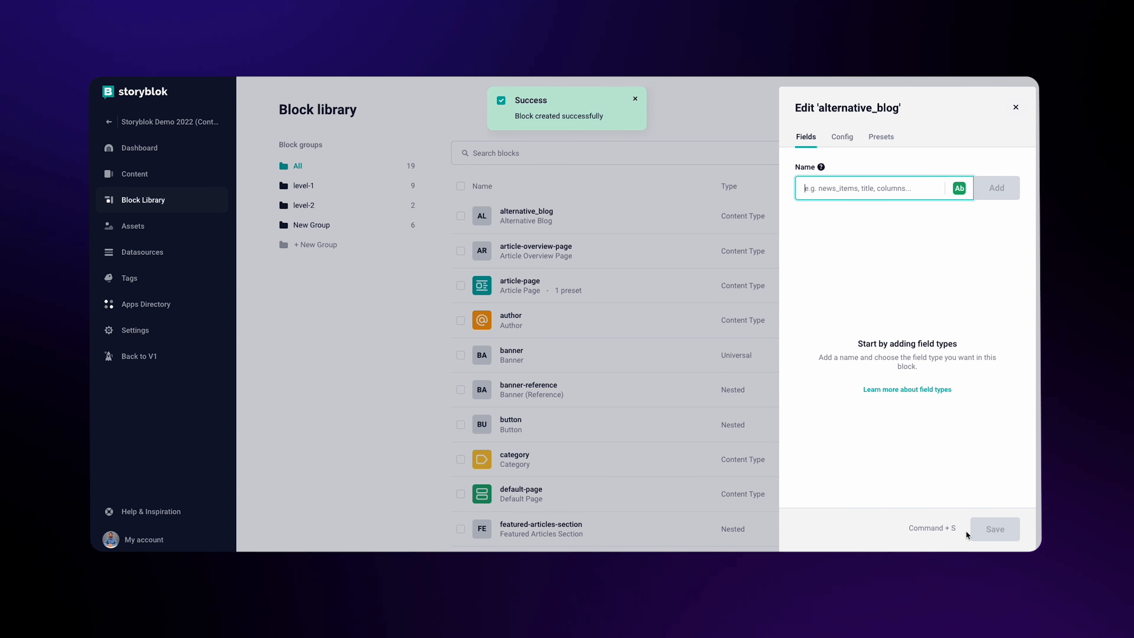
- Add a Richtext field named headingtext to the alternative_blog block
type("headingtext")
left_click(958, 189)
left_click(985, 273)
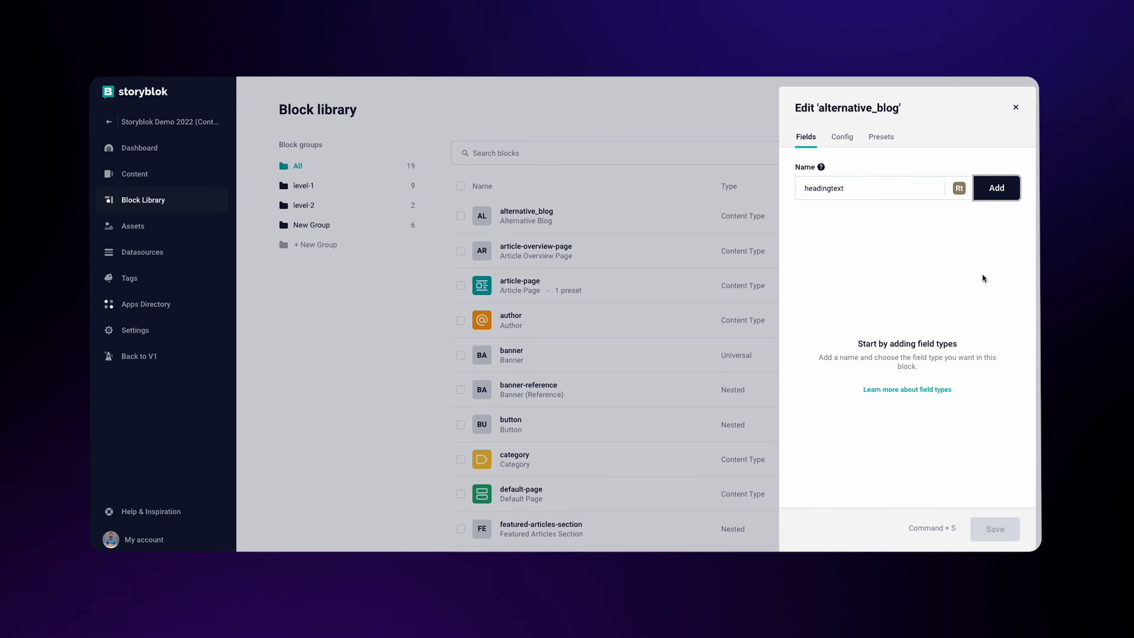
left_click(996, 190)
- Add an Asset field named Image to the alternative_blog block
type("Im")
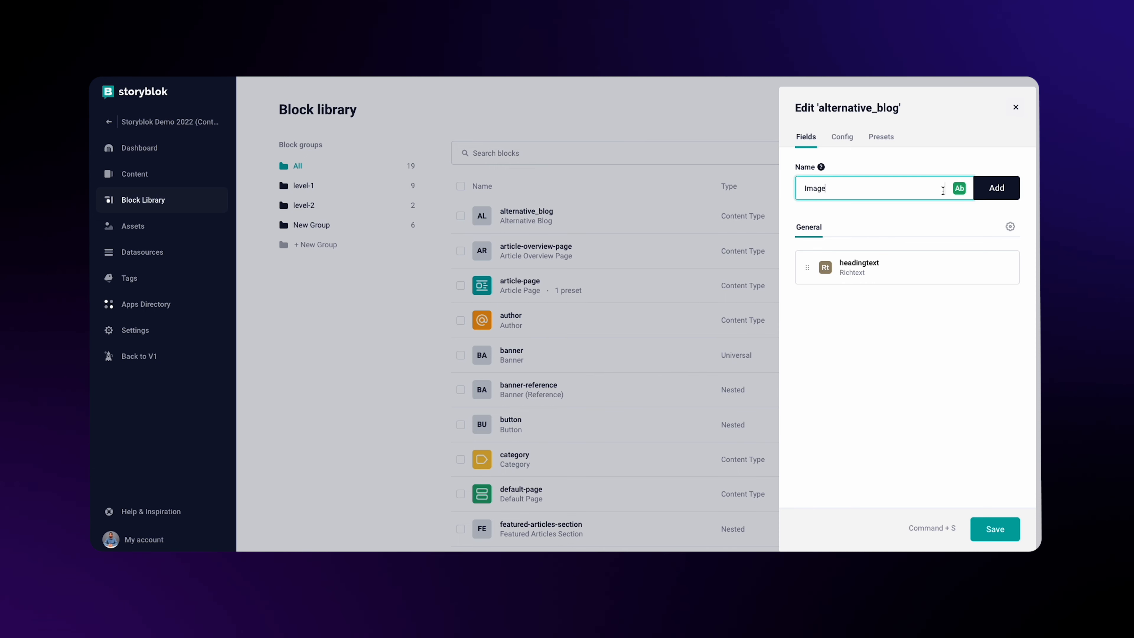
type("age")
left_click(959, 188)
left_click(936, 364)
left_click(996, 188)
- Add a text field named blogtext to the alternative_blog block, keeping the default Ab field type
left_click(903, 193)
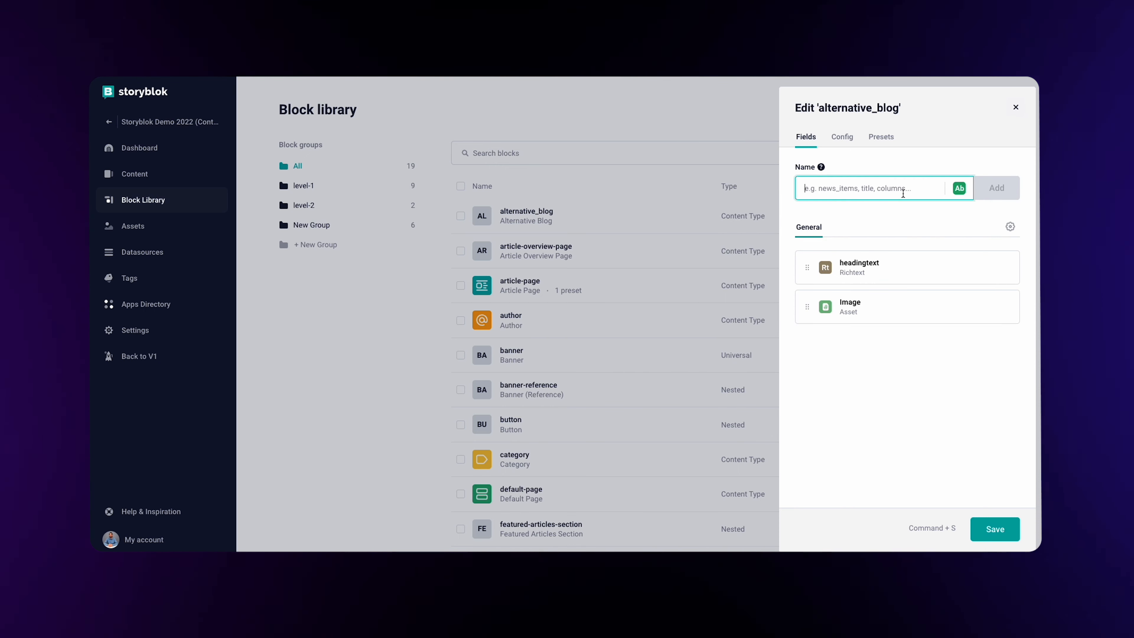
type("blogtext")
left_click(959, 188)
left_click(893, 266)
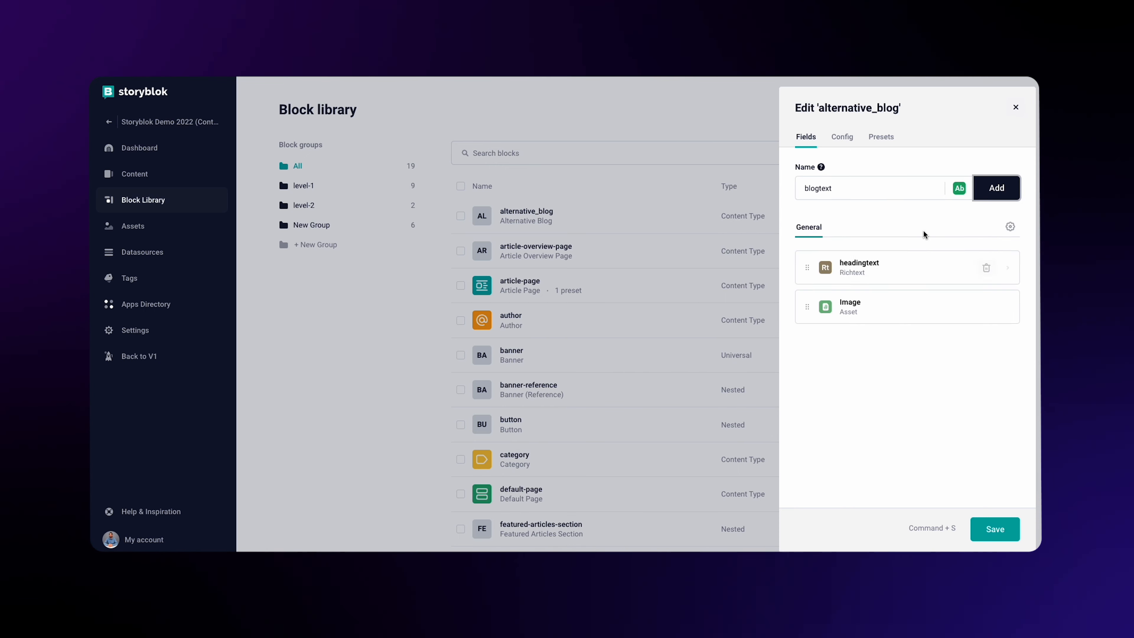
left_click(987, 188)
- Give alternative_blog the display name "Alternative Blog" and an orange icon of a rectangle between two lines, save and close the block
left_click(846, 139)
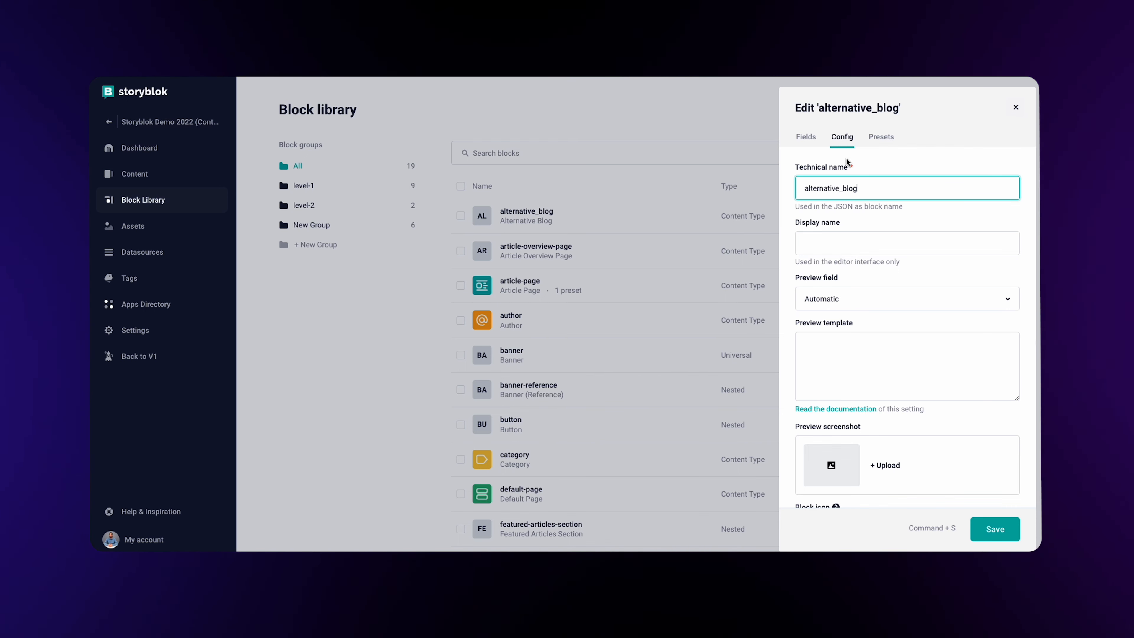
key("Tab")
type("A")
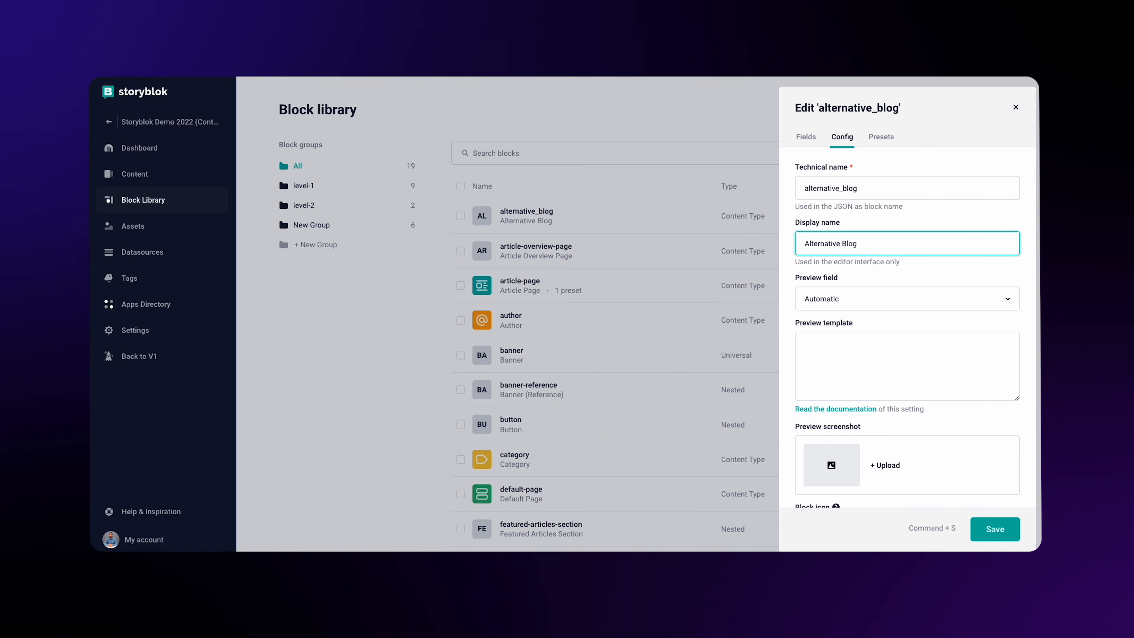
scroll(847, 276, "down", 4)
left_click(845, 350)
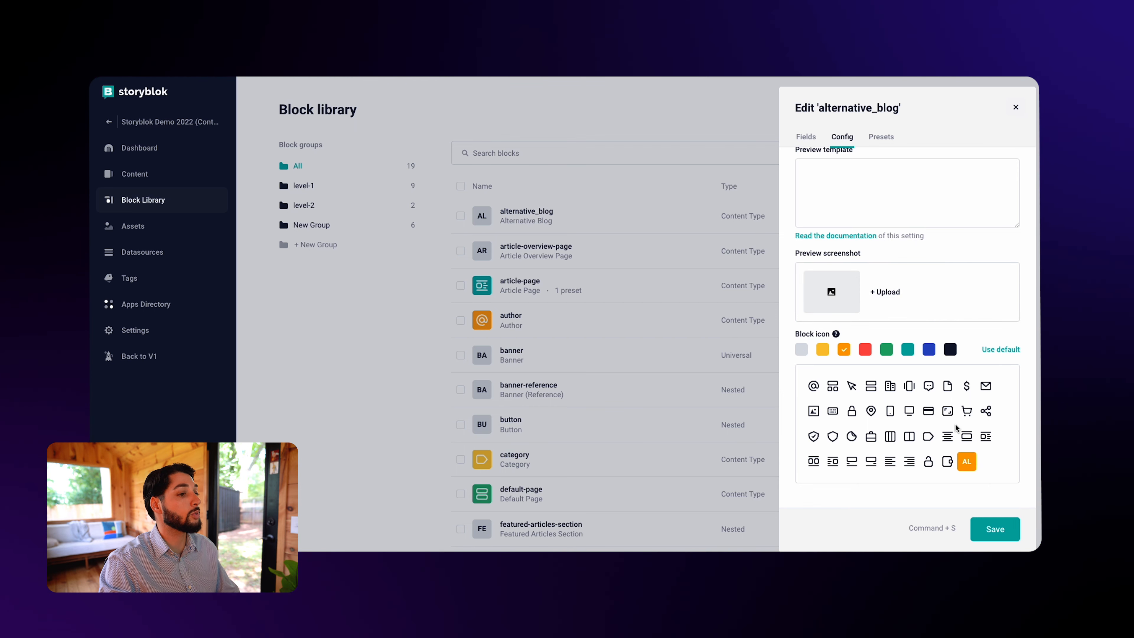
left_click(965, 435)
left_click(992, 529)
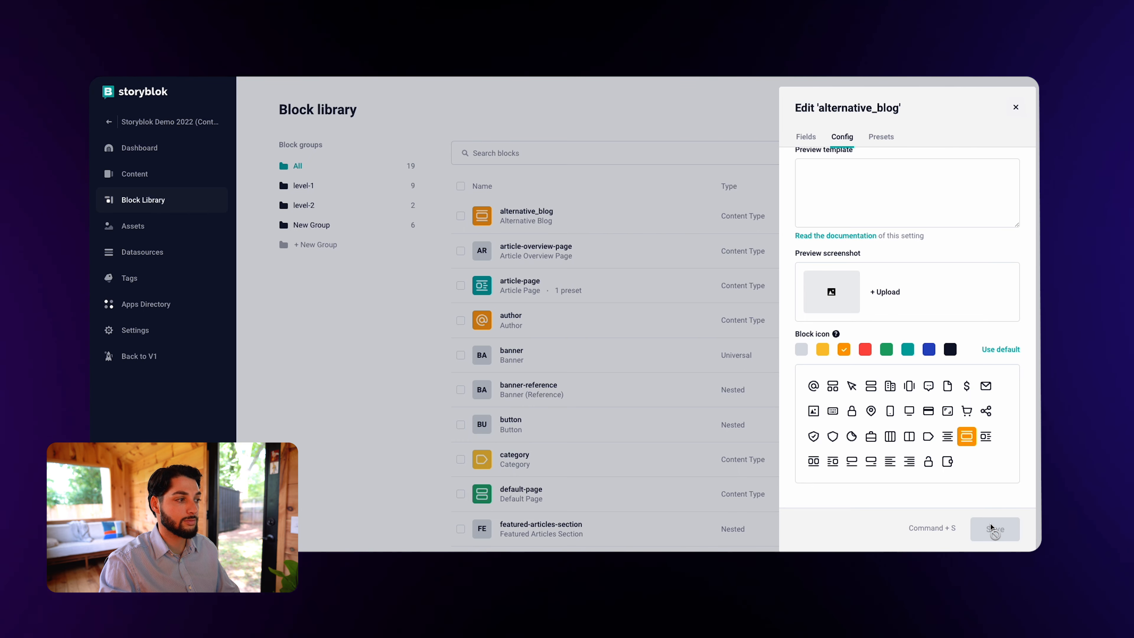
left_click(1015, 107)
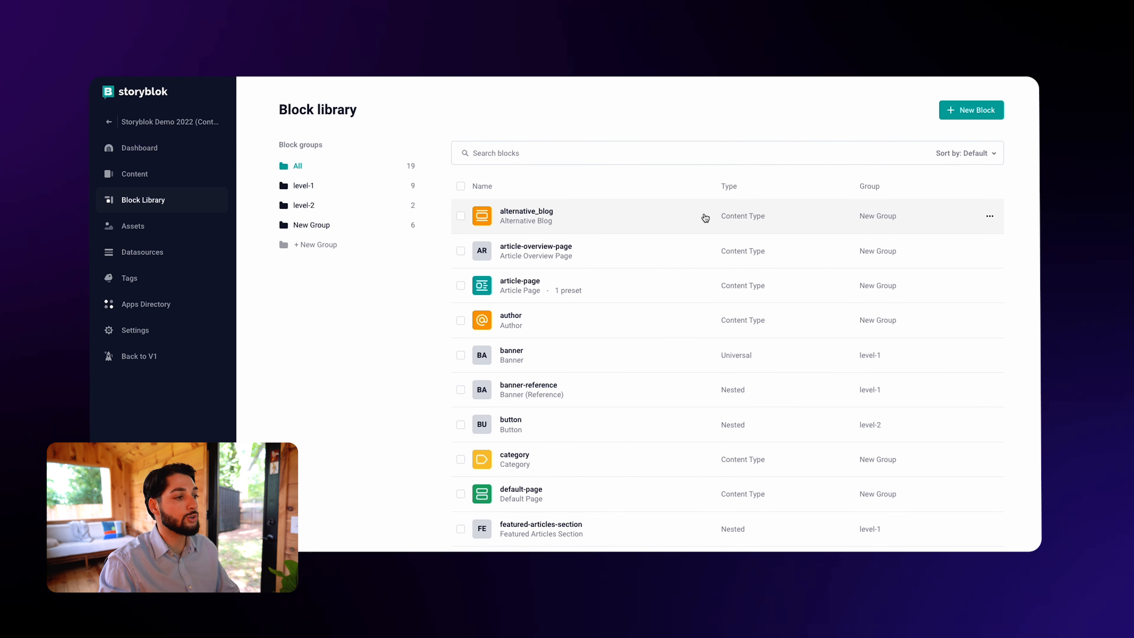